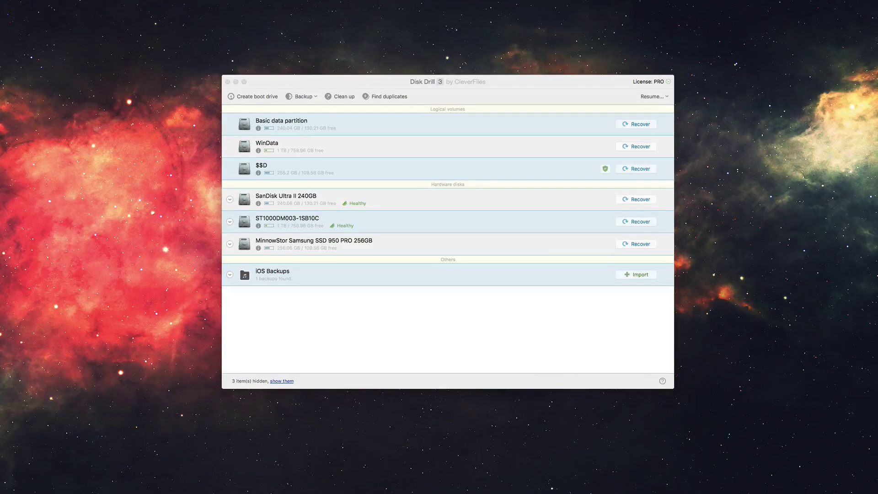
Step: Bring the Disk Drill 3 window into focus on its main volumes list
{"action": "left_click", "coordinate": [584, 351]}
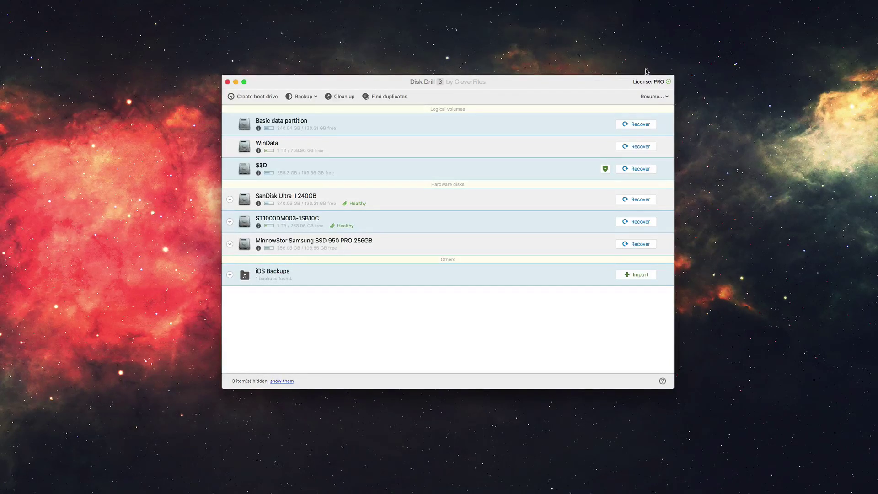
Step: Launch the Duplicate Finder and dismiss its 'OK, let's do it' welcome dialog
{"action": "left_click", "coordinate": [386, 97]}
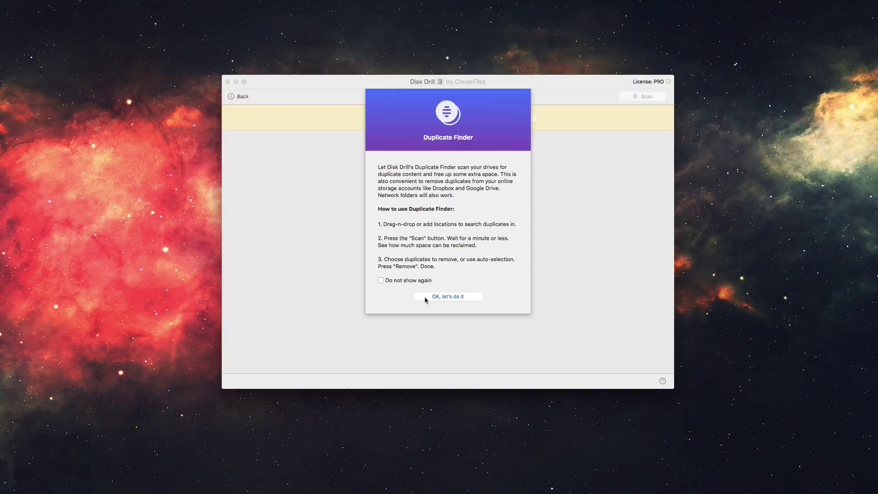
{"action": "left_click", "coordinate": [431, 297]}
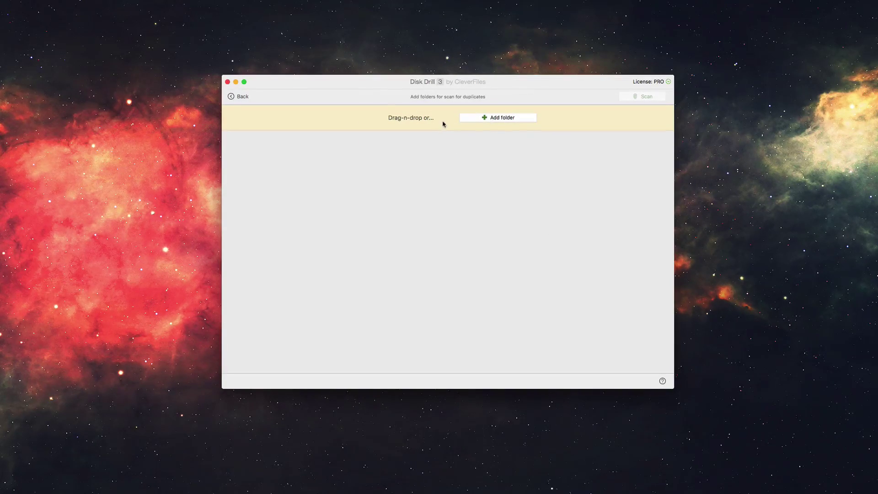
Step: Add the home Downloads folder to the duplicate finder's scan list
{"action": "left_click", "coordinate": [489, 122]}
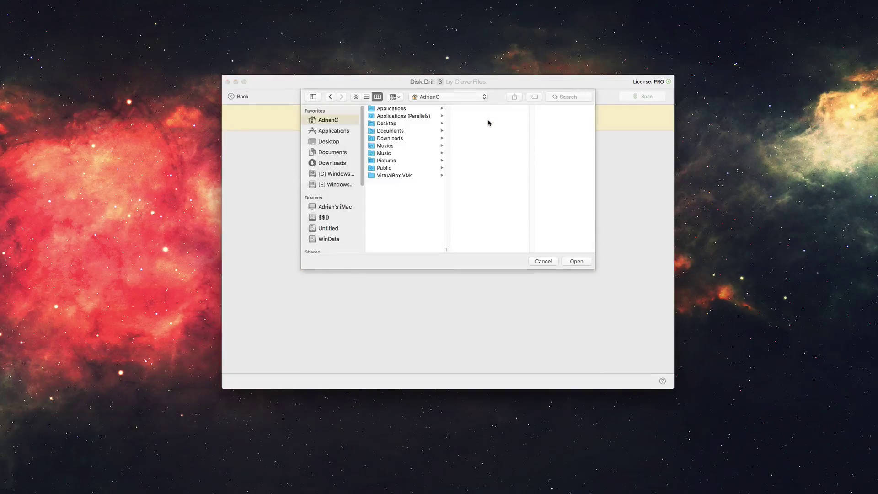
{"action": "left_click", "coordinate": [399, 140]}
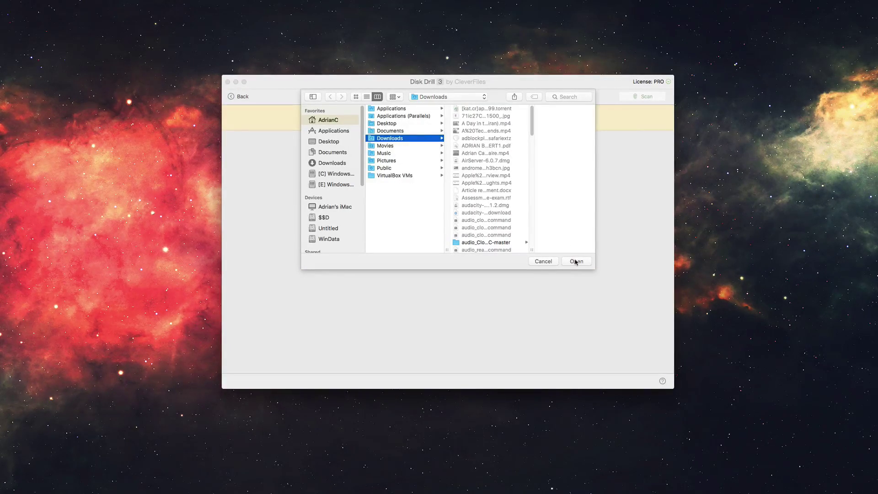
{"action": "left_click", "coordinate": [576, 261]}
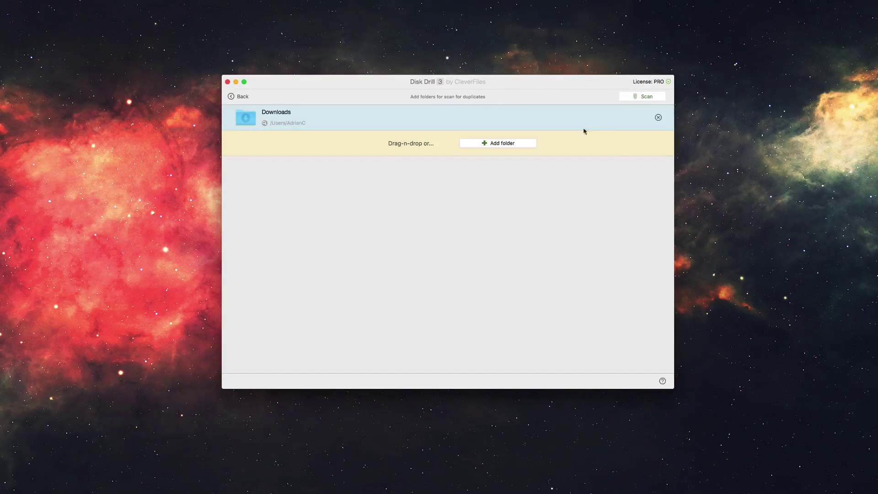
Step: Scan Downloads, finding 92 duplicates totalling 31.86 MB
{"action": "left_click", "coordinate": [643, 97]}
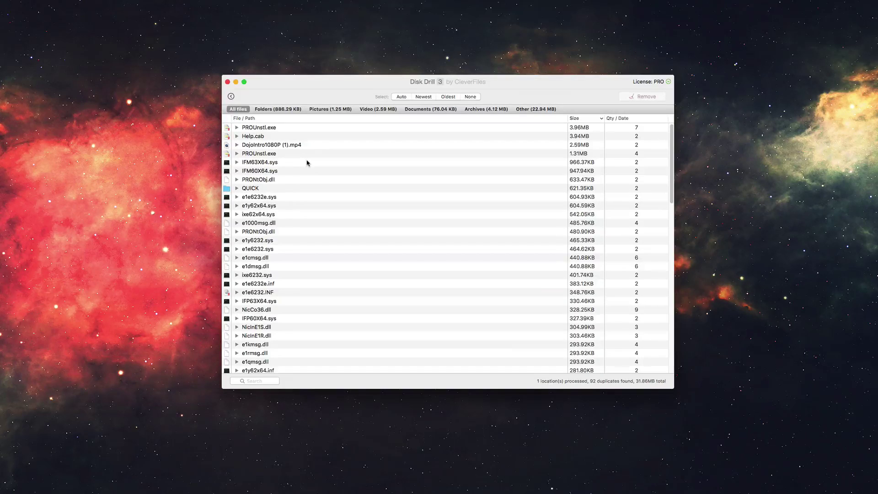
{"action": "scroll", "coordinate": [307, 179], "scroll_direction": "down", "scroll_amount": 5}
{"action": "scroll", "coordinate": [302, 199], "scroll_direction": "down", "scroll_amount": 3}
{"action": "scroll", "coordinate": [303, 206], "scroll_direction": "down", "scroll_amount": 3}
{"action": "scroll", "coordinate": [302, 211], "scroll_direction": "down", "scroll_amount": 5}
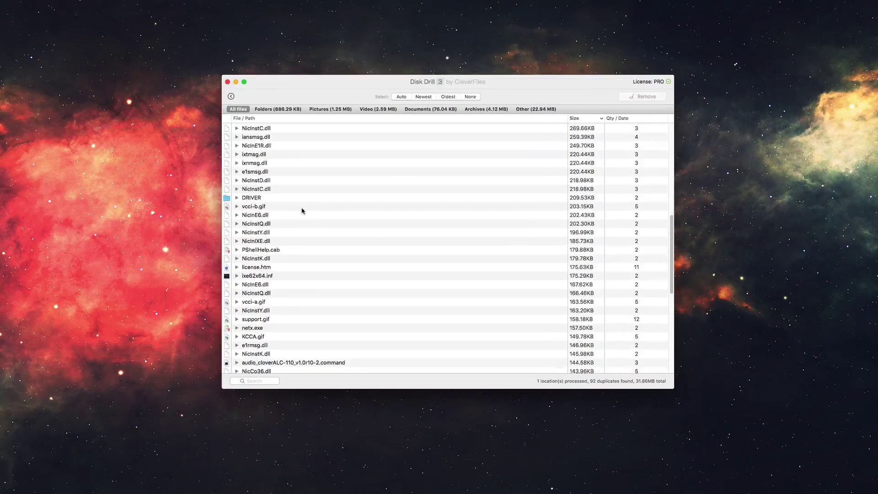
{"action": "scroll", "coordinate": [302, 211], "scroll_direction": "down", "scroll_amount": 5}
{"action": "scroll", "coordinate": [309, 251], "scroll_direction": "down", "scroll_amount": 5}
{"action": "scroll", "coordinate": [669, 311], "scroll_direction": "up", "scroll_amount": 4}
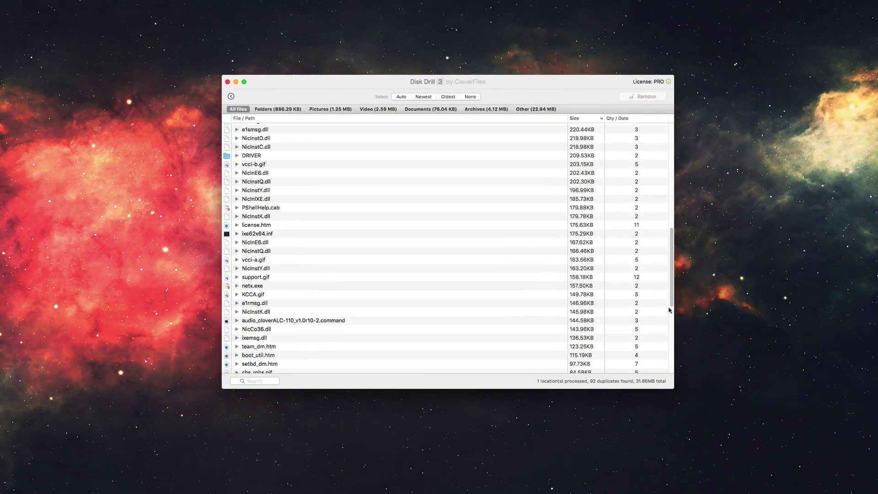
{"action": "scroll", "coordinate": [652, 267], "scroll_direction": "up", "scroll_amount": 10}
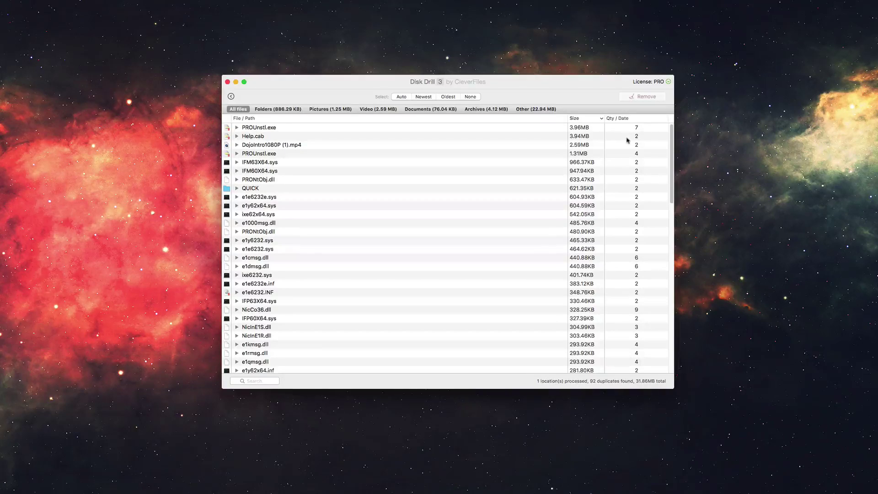
Step: Review duplicate folders, pictures and videos, expanding the mp4 group to see both copies
{"action": "left_click", "coordinate": [275, 109]}
{"action": "left_click", "coordinate": [323, 109]}
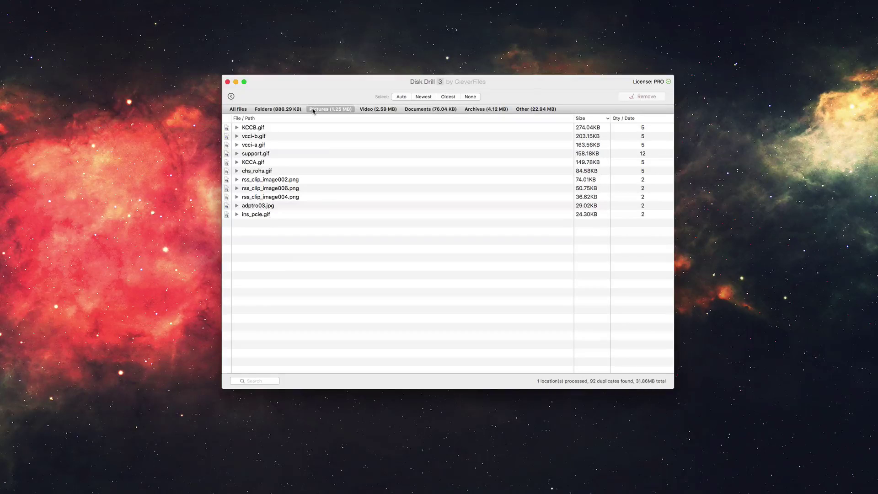
{"action": "left_click", "coordinate": [379, 109]}
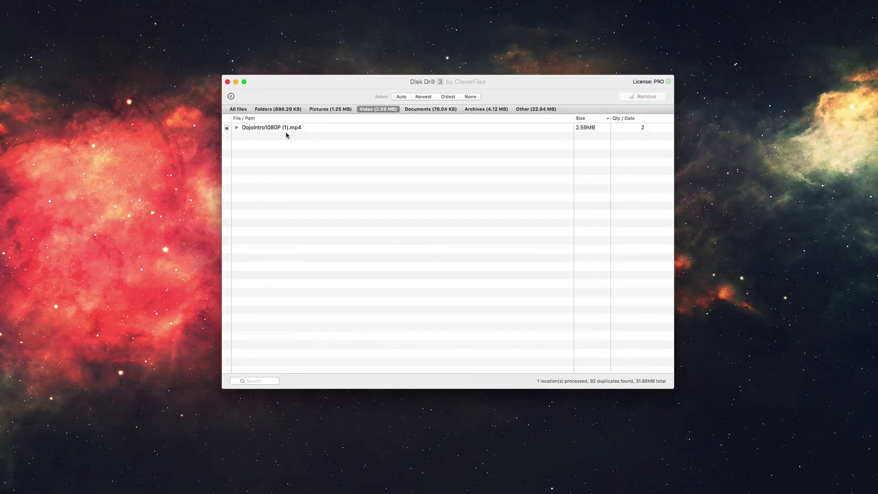
{"action": "left_click", "coordinate": [236, 127]}
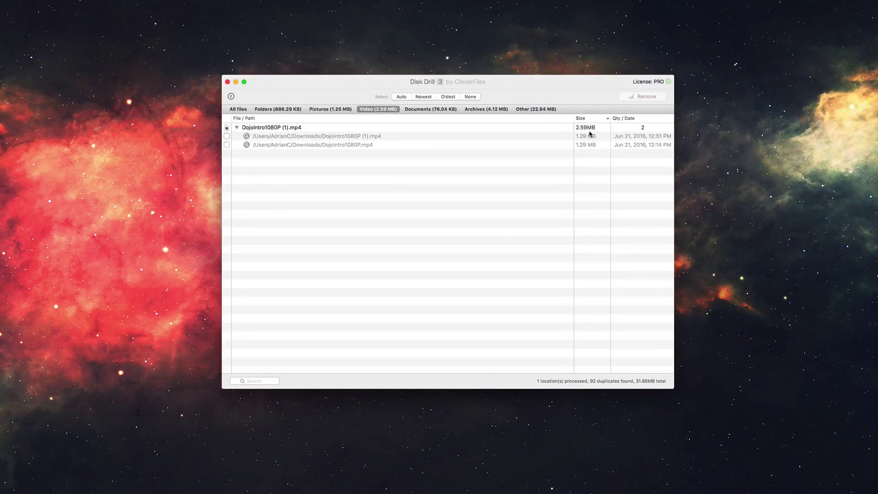
Step: Review duplicate documents, archives and the Other category's exe, sys and dll files
{"action": "left_click", "coordinate": [430, 110]}
{"action": "left_click", "coordinate": [486, 110]}
{"action": "left_click", "coordinate": [535, 109]}
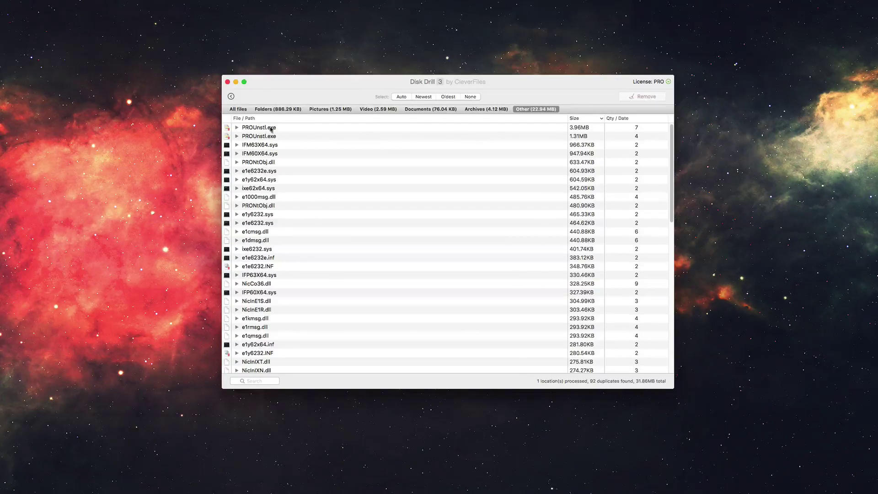
Step: Back in Video duplicates, tick the DojoIntro1080P (1).mp4 copy (1.29 MB) for removal
{"action": "left_click", "coordinate": [239, 109]}
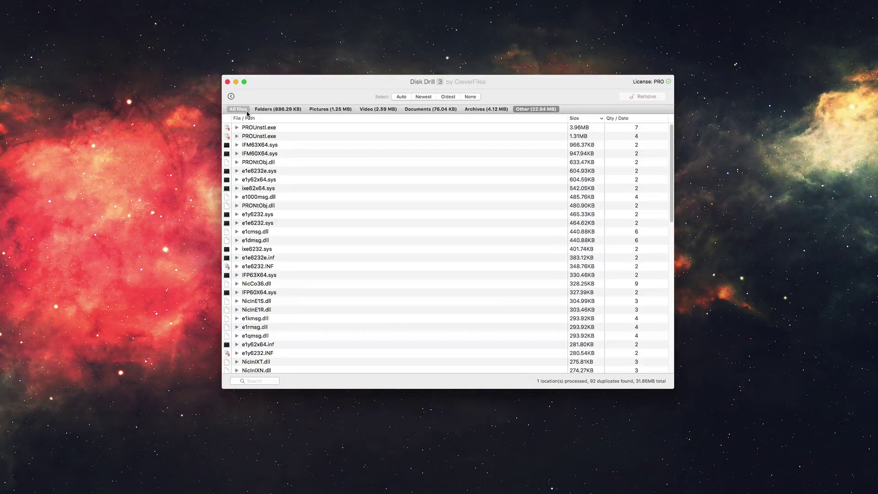
{"action": "left_click", "coordinate": [378, 108]}
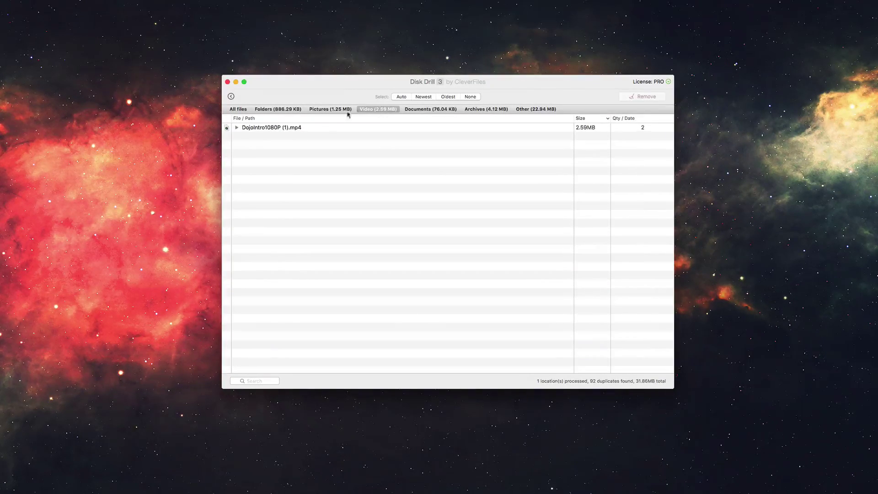
{"action": "left_click", "coordinate": [243, 130]}
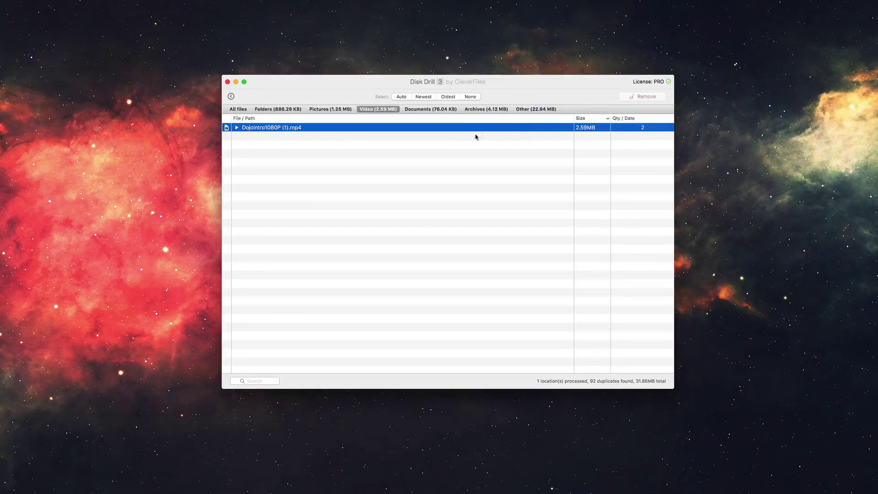
{"action": "left_click", "coordinate": [236, 127]}
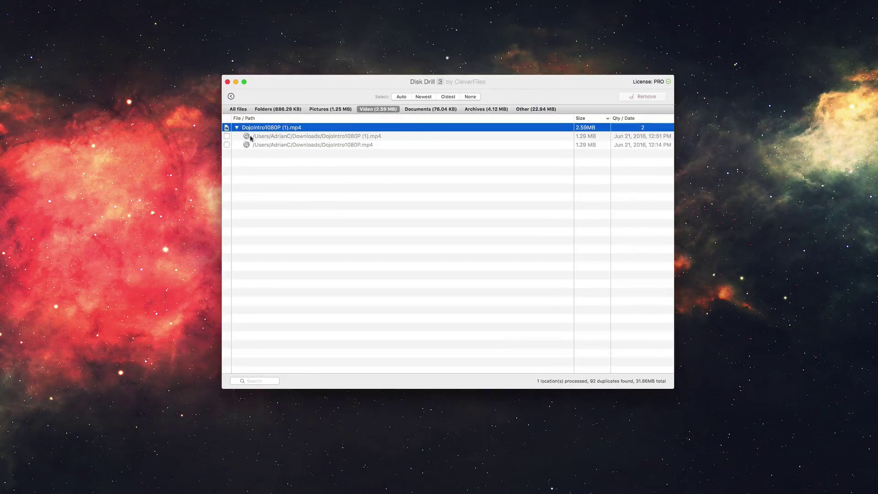
{"action": "left_click", "coordinate": [227, 137]}
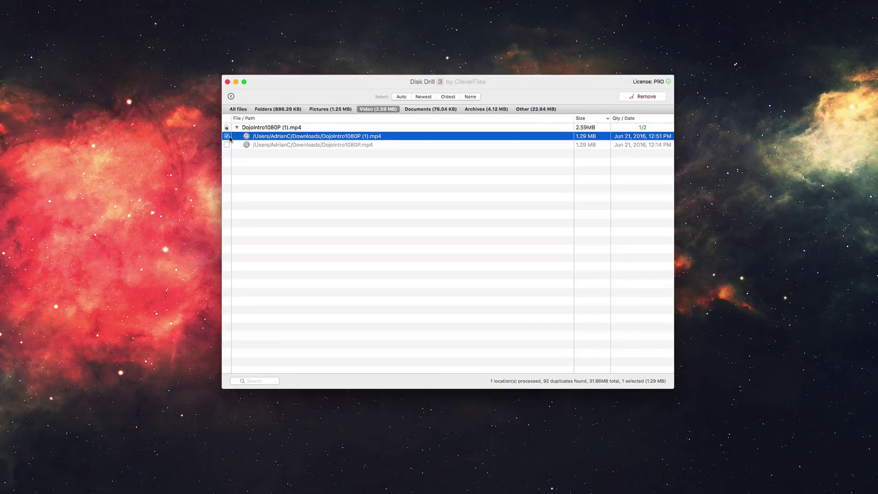
Step: Remove and confirm deleting DojoIntro1080P (1).mp4, leaving 91 duplicates (29.27 MB)
{"action": "left_click", "coordinate": [653, 99]}
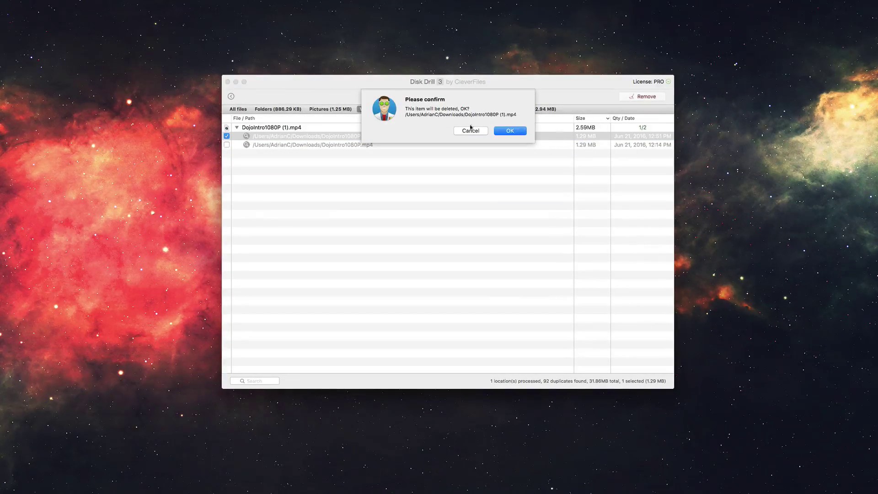
{"action": "left_click", "coordinate": [509, 131]}
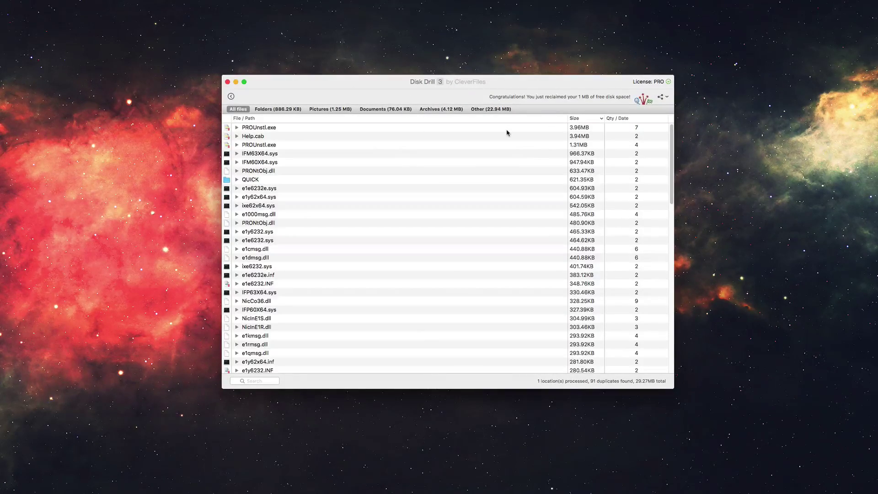